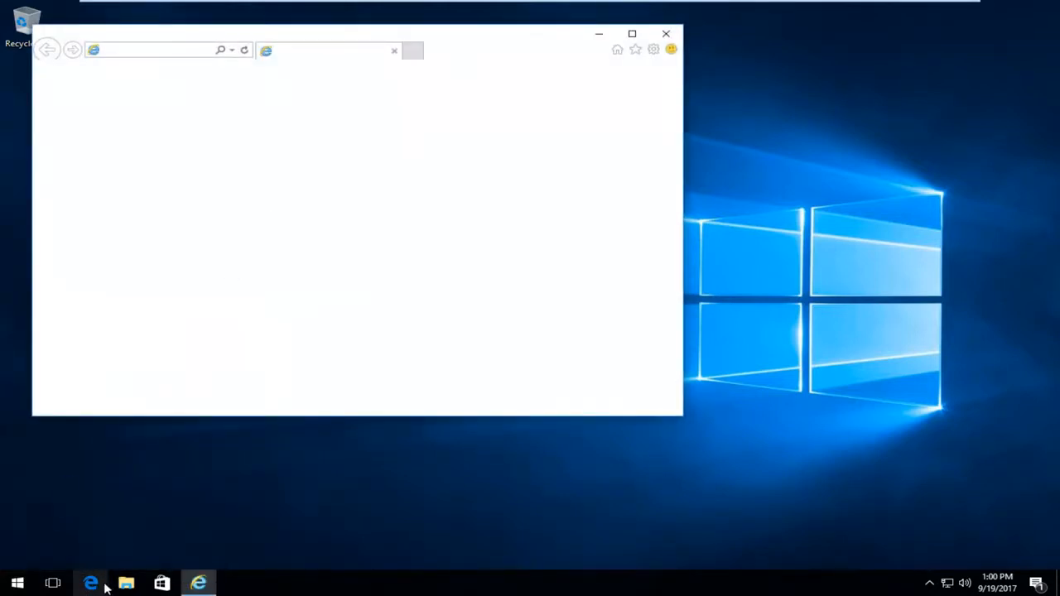
- Turn off the SmartScreen Filter in Internet Explorer, confirm the choice, and close the browser
{"action": "left_click", "coordinate": [633, 35]}
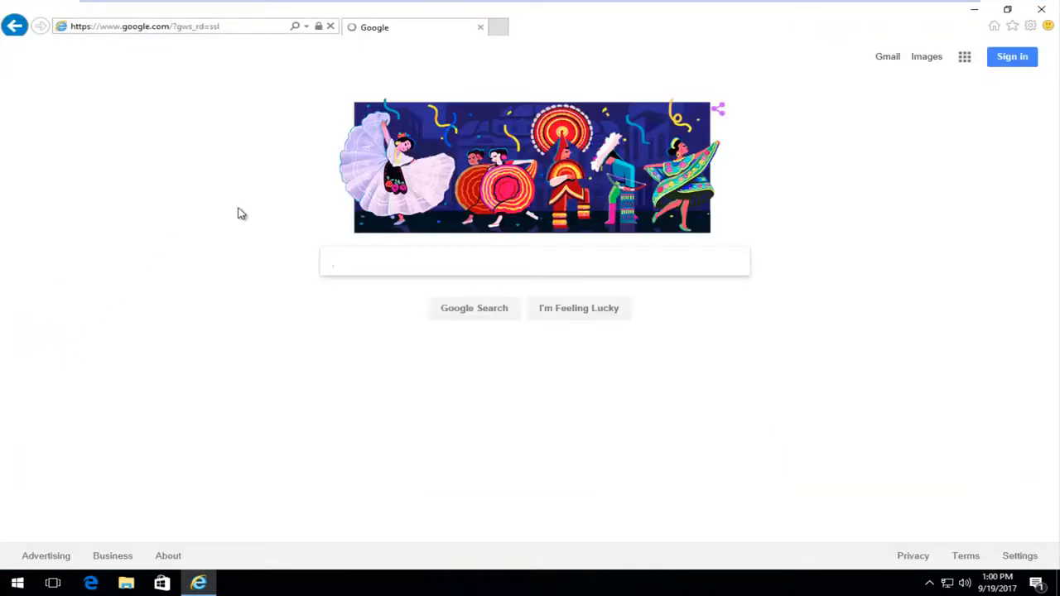
{"action": "left_click", "coordinate": [1018, 40]}
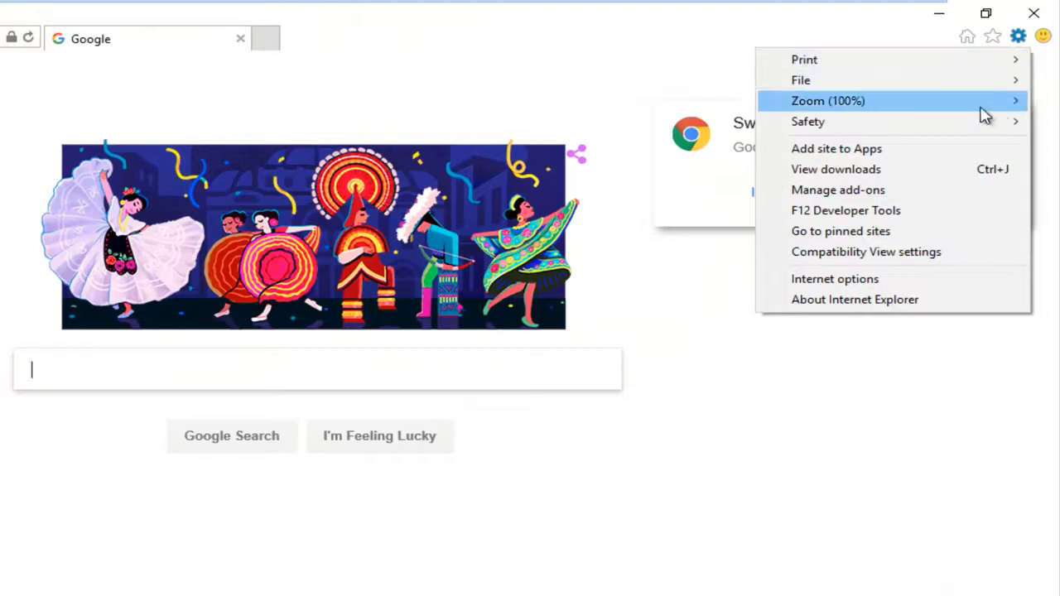
{"action": "mouse_move", "coordinate": [897, 131]}
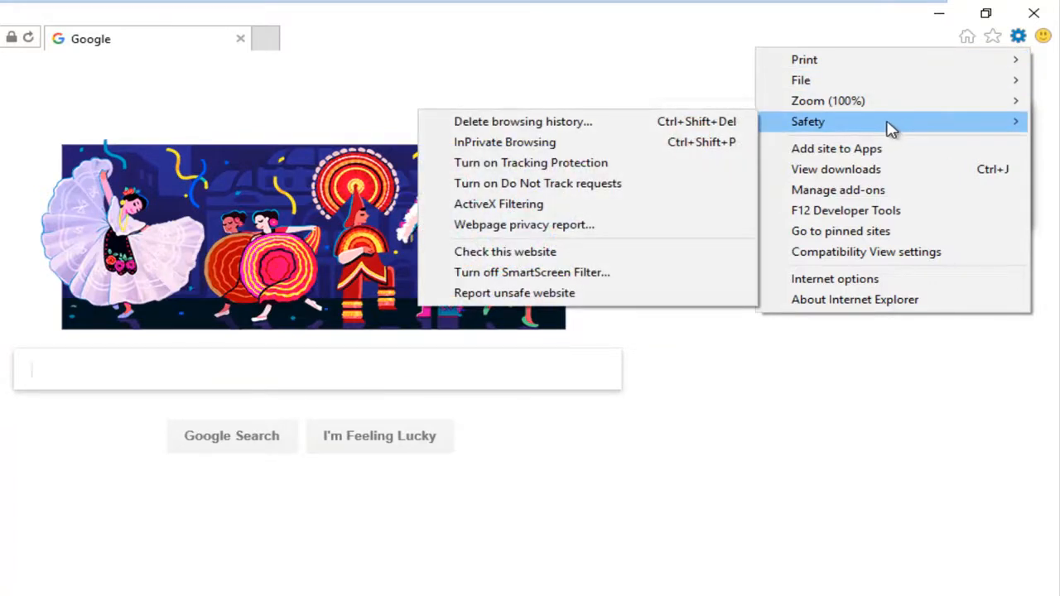
{"action": "left_click", "coordinate": [484, 275]}
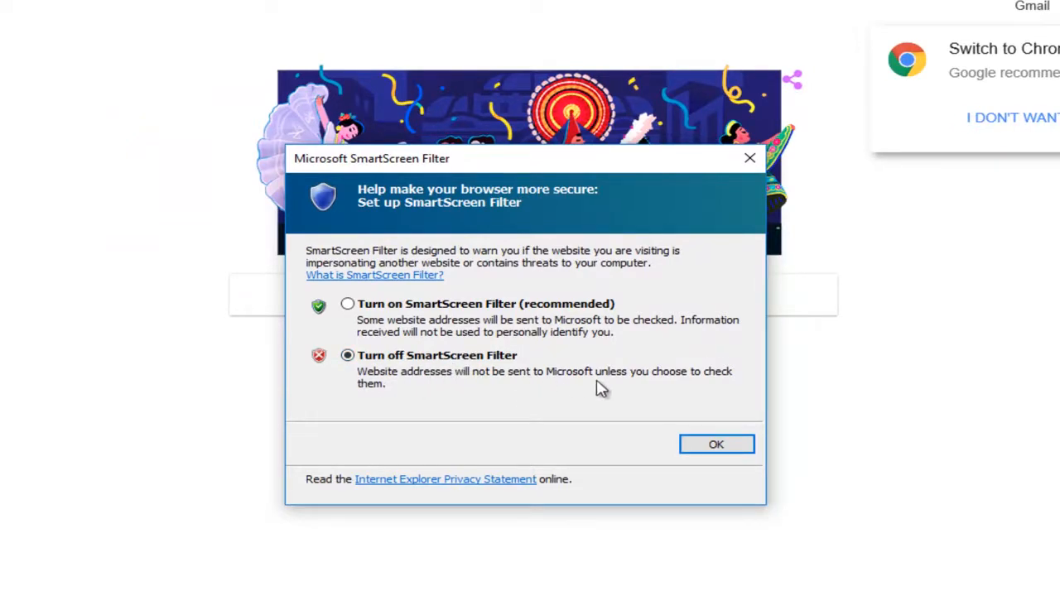
{"action": "left_click", "coordinate": [693, 451]}
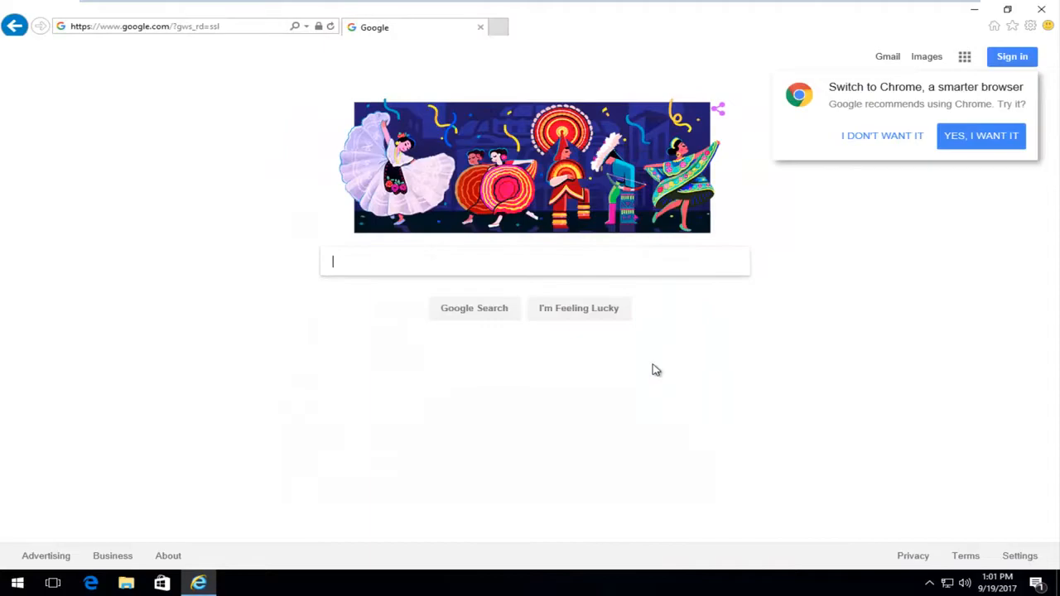
{"action": "left_click", "coordinate": [1052, 7]}
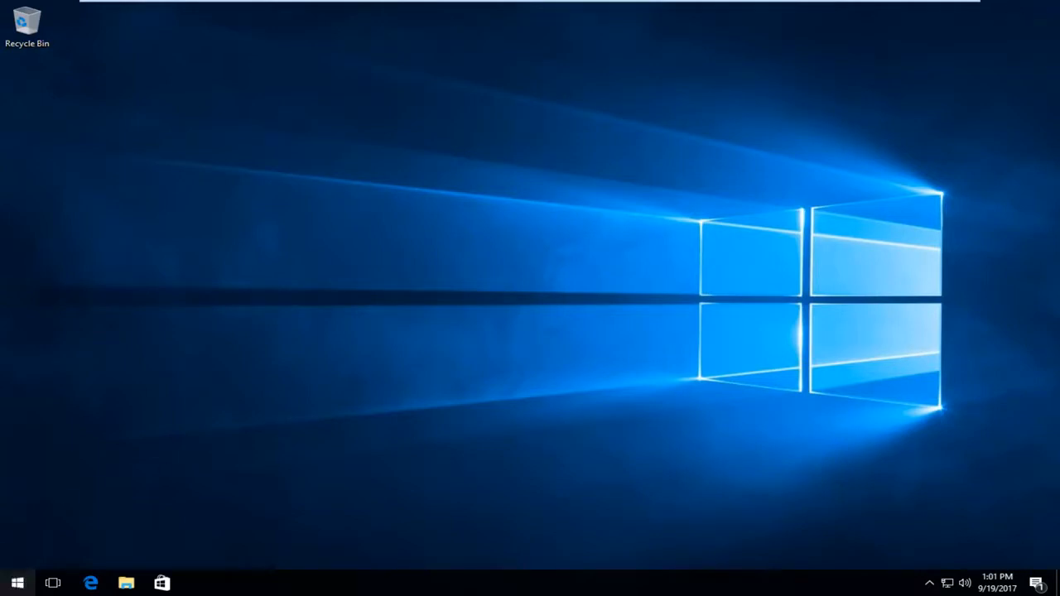
- In the Windows privacy settings, turn off the SmartScreen Filter that checks web content used by Windows Store apps, and close Settings
{"action": "left_click", "coordinate": [17, 583]}
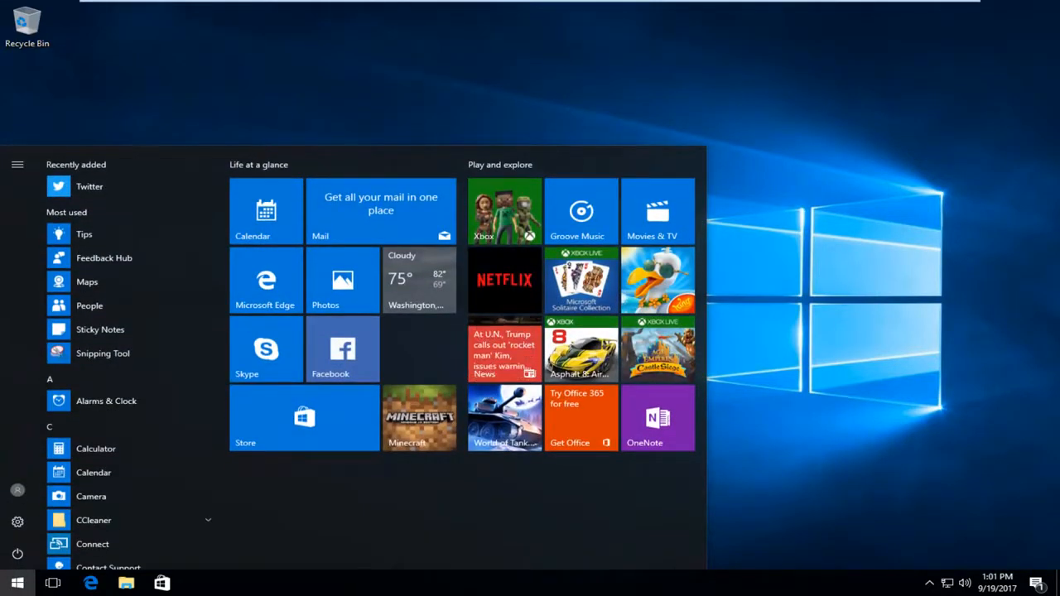
{"action": "left_click", "coordinate": [18, 522]}
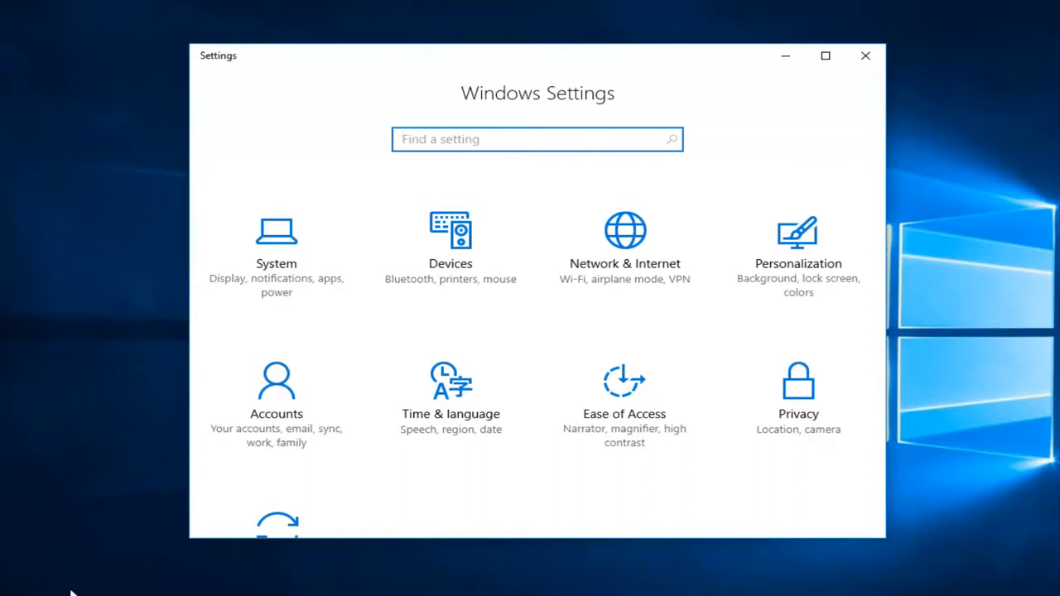
{"action": "scroll", "coordinate": [796, 368], "scroll_direction": "down", "scroll_amount": 1}
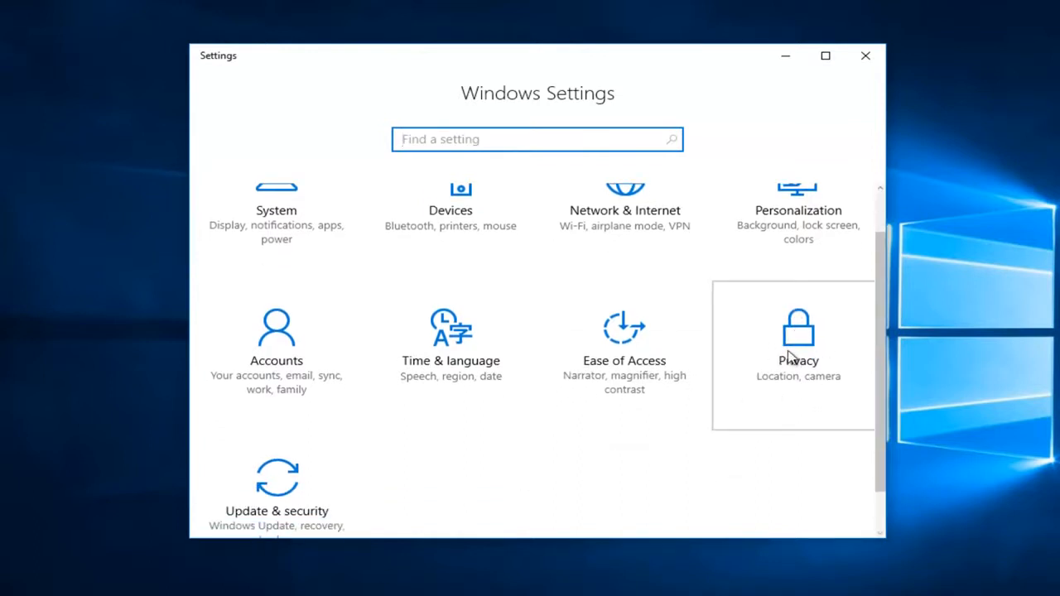
{"action": "left_click", "coordinate": [791, 356]}
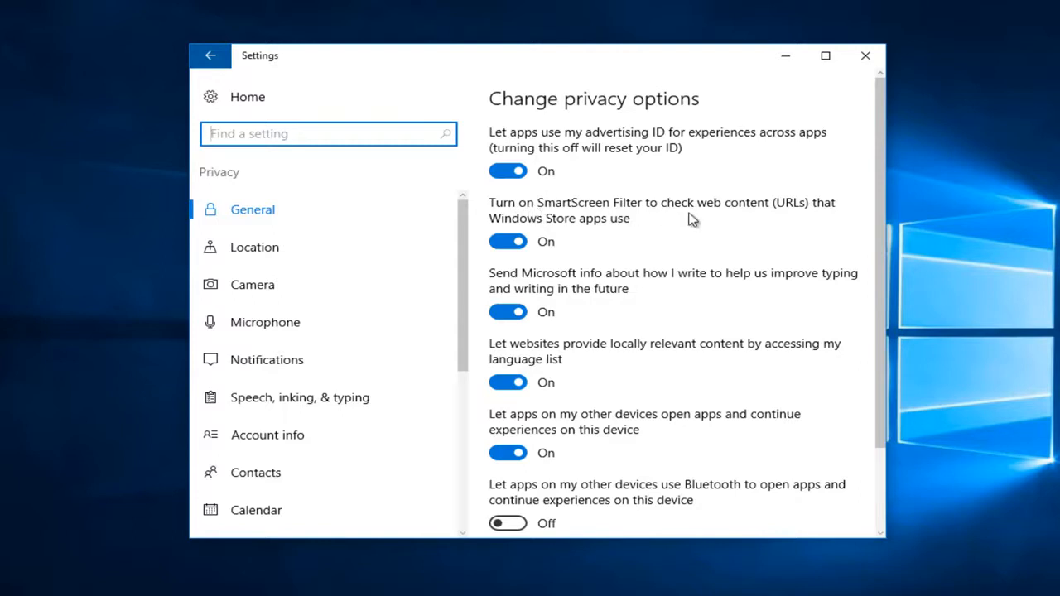
{"action": "left_click", "coordinate": [507, 249]}
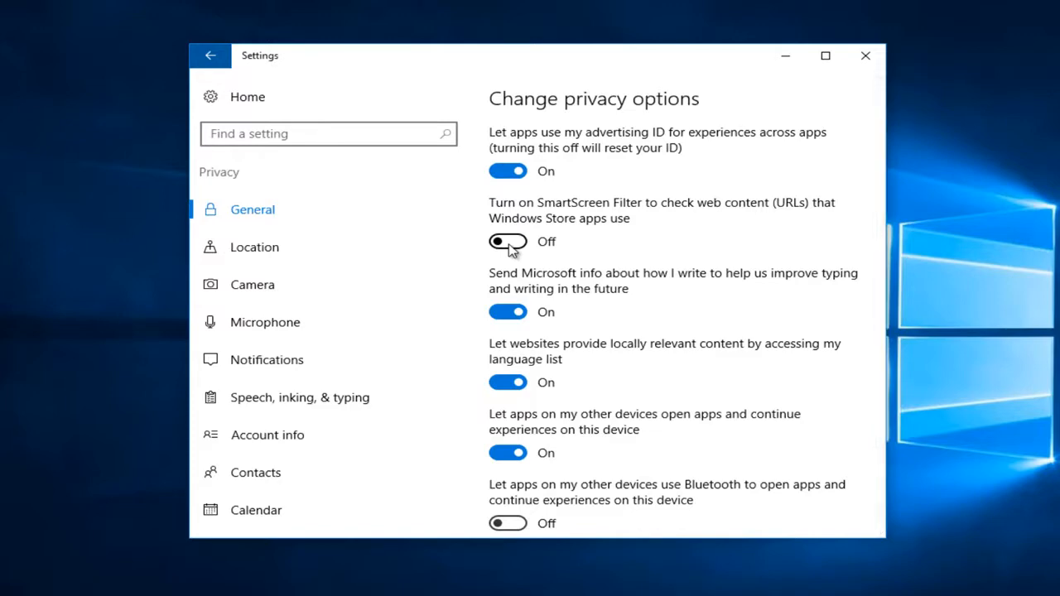
{"action": "left_click", "coordinate": [871, 65]}
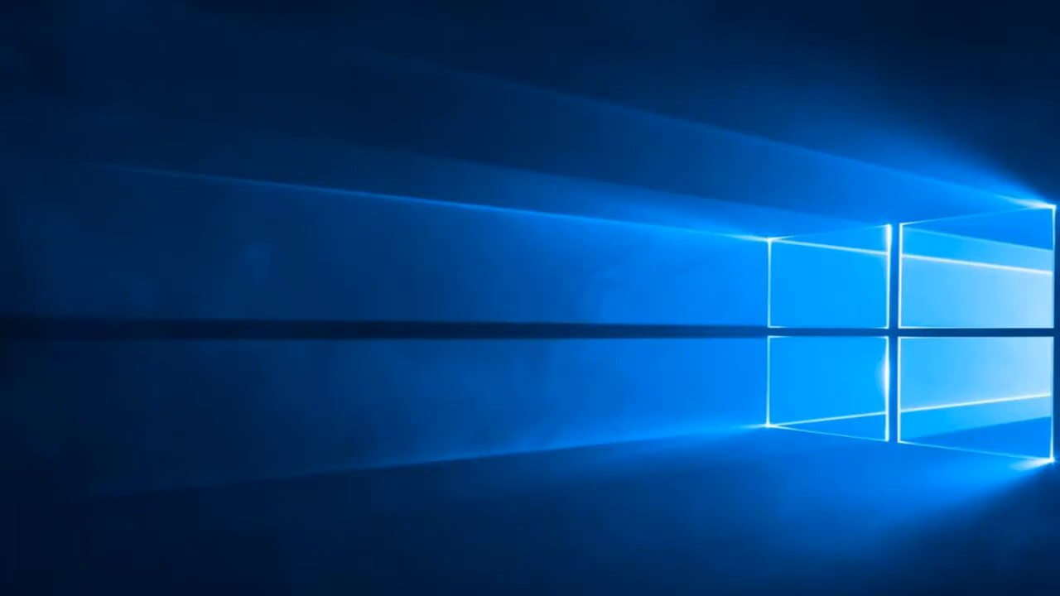
- Open Microsoft Edge in a maximized window and display its advanced settings
{"action": "left_click", "coordinate": [81, 593]}
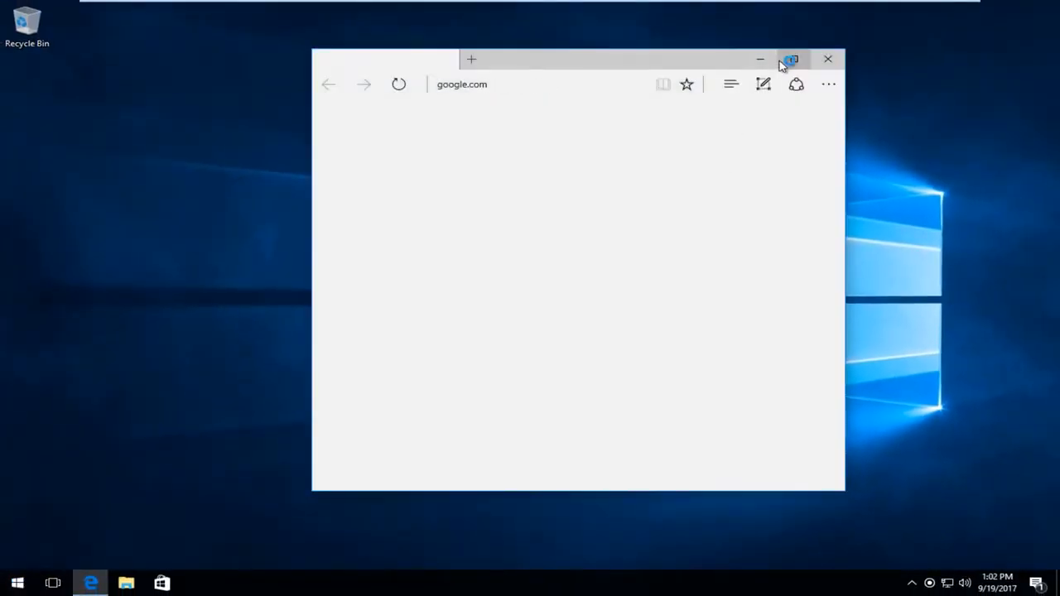
{"action": "left_click", "coordinate": [801, 62]}
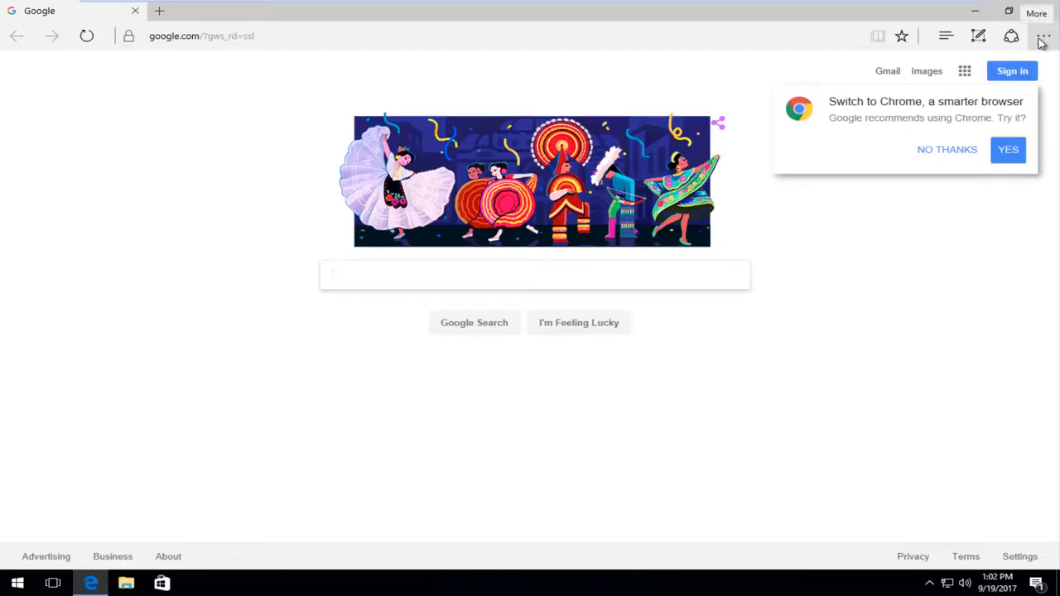
{"action": "left_click", "coordinate": [1042, 41]}
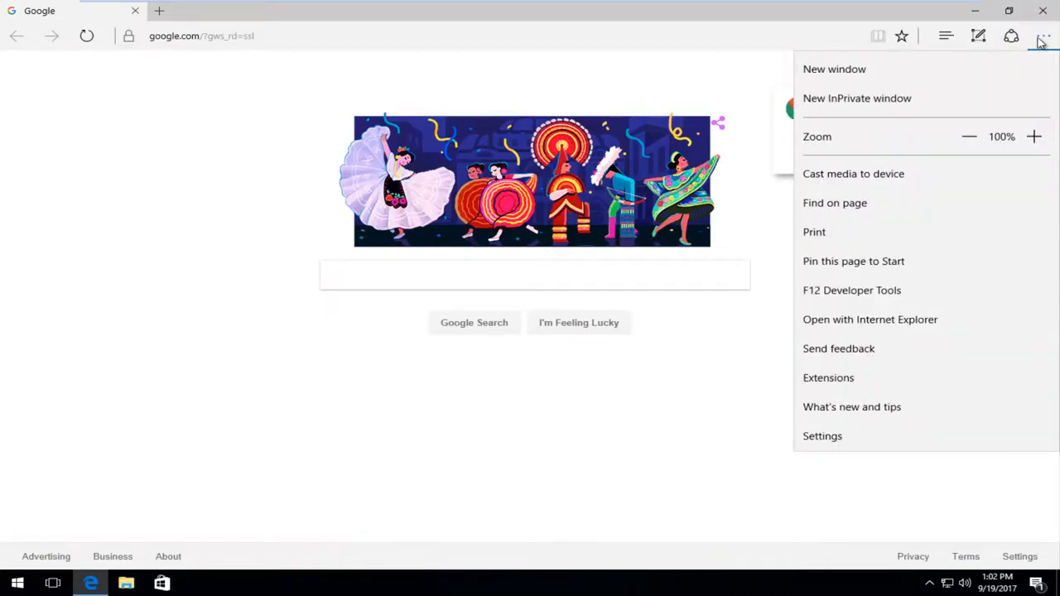
{"action": "left_click", "coordinate": [835, 445]}
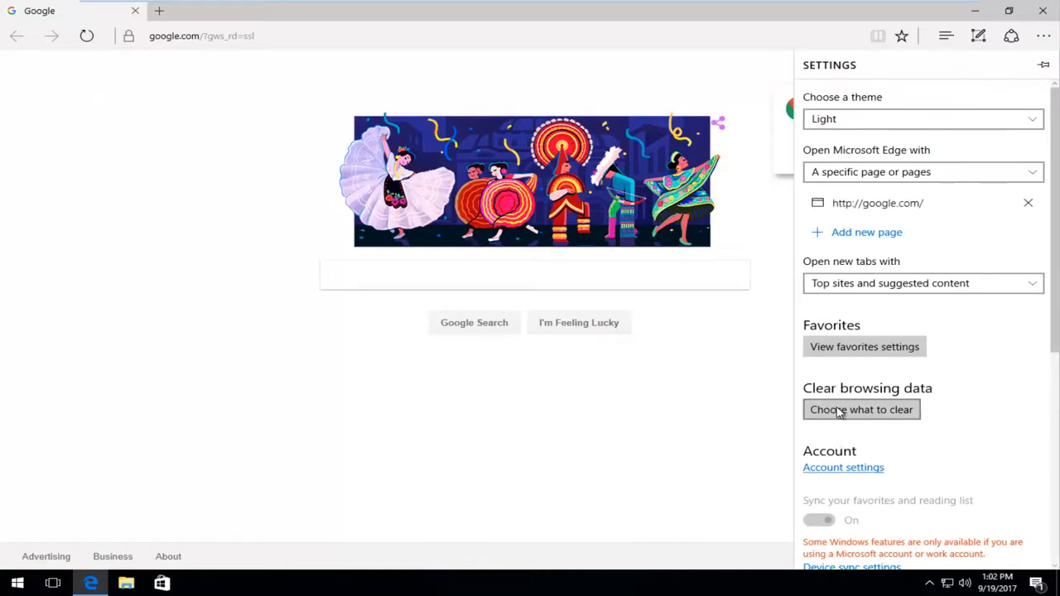
{"action": "scroll", "coordinate": [891, 289], "scroll_direction": "down", "scroll_amount": 5}
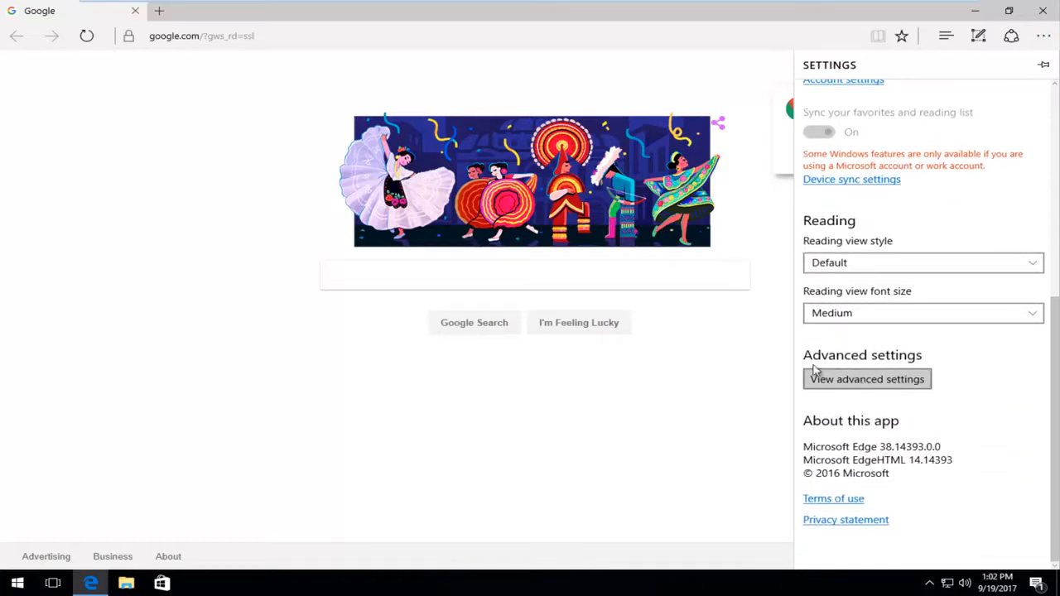
{"action": "left_click", "coordinate": [859, 387]}
{"action": "left_click", "coordinate": [862, 382]}
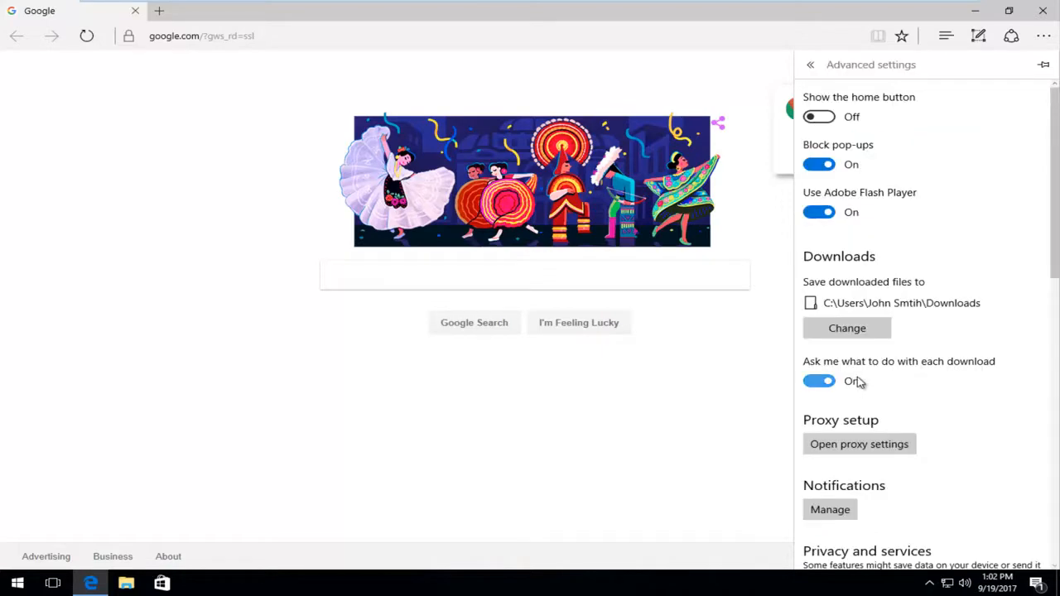
{"action": "left_click", "coordinate": [862, 383]}
- Turn off the SmartScreen Filter protection against malicious sites and downloads, and close Edge
{"action": "scroll", "coordinate": [867, 380], "scroll_direction": "down", "scroll_amount": 4}
{"action": "scroll", "coordinate": [867, 380], "scroll_direction": "down", "scroll_amount": 5}
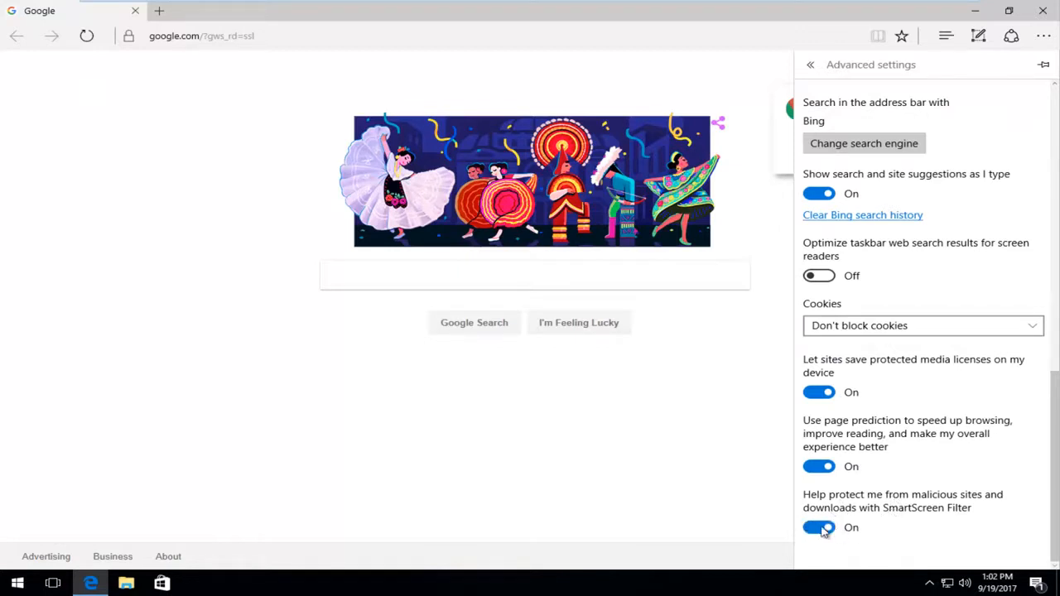
{"action": "left_click", "coordinate": [822, 532]}
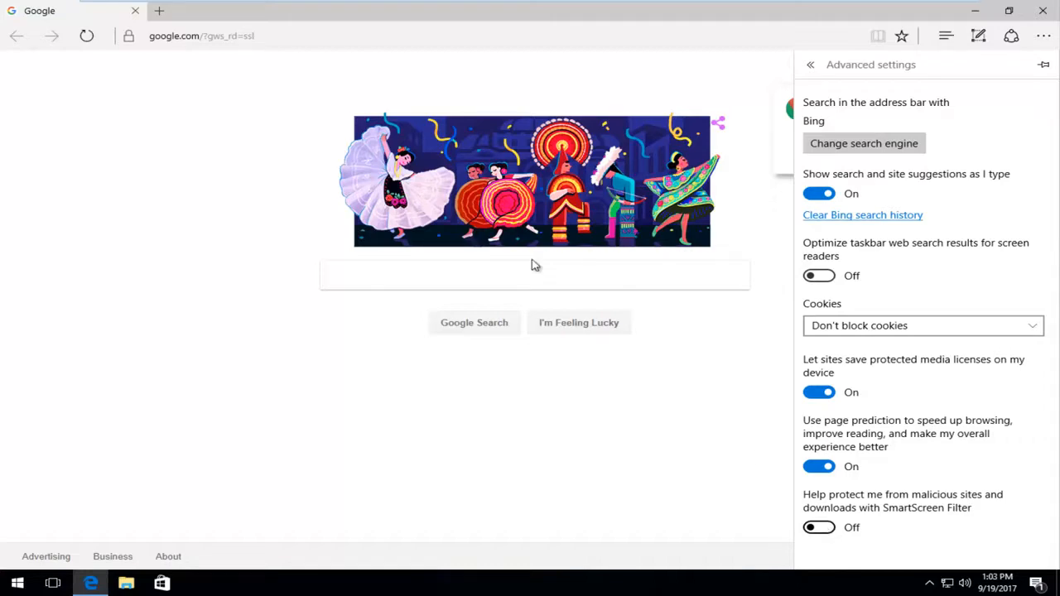
{"action": "key", "text": "alt+F4"}
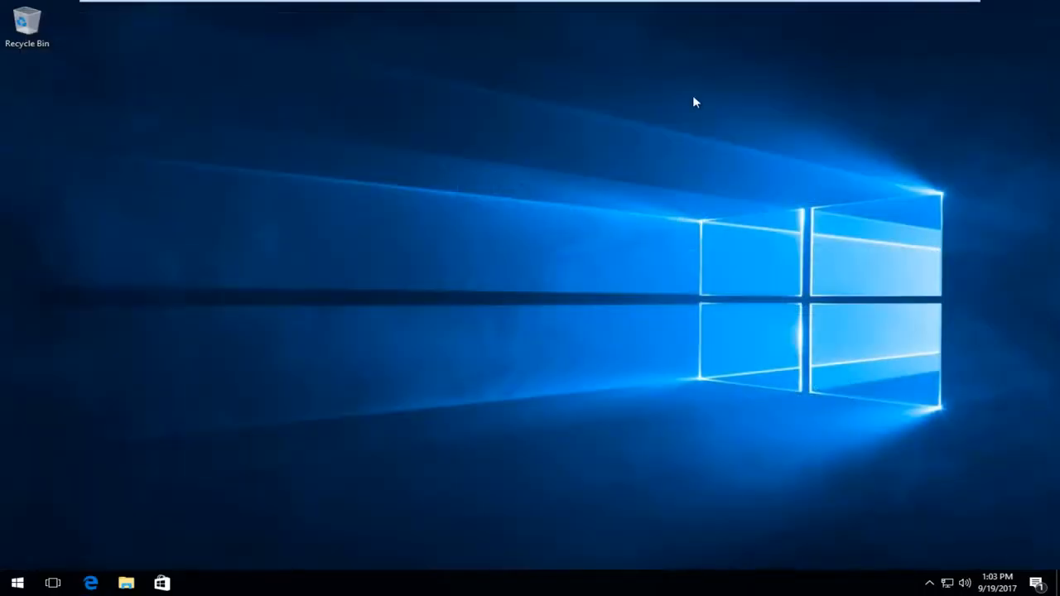
- Find regedit, run it as administrator with permission to make changes, and reposition the Registry Editor window higher on the desktop
{"action": "left_click", "coordinate": [4, 587]}
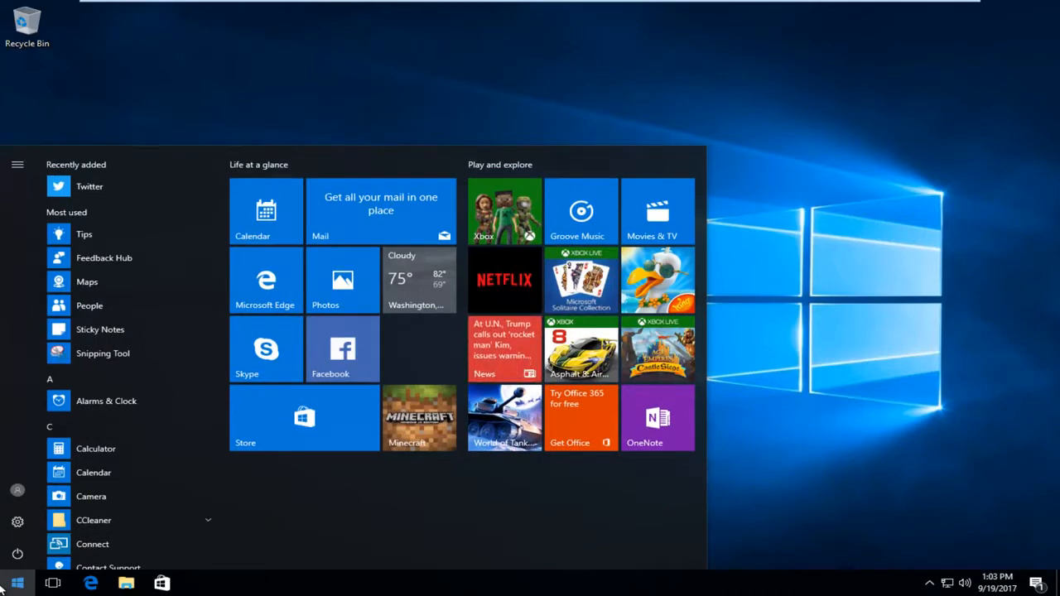
{"action": "type", "text": "regedit"}
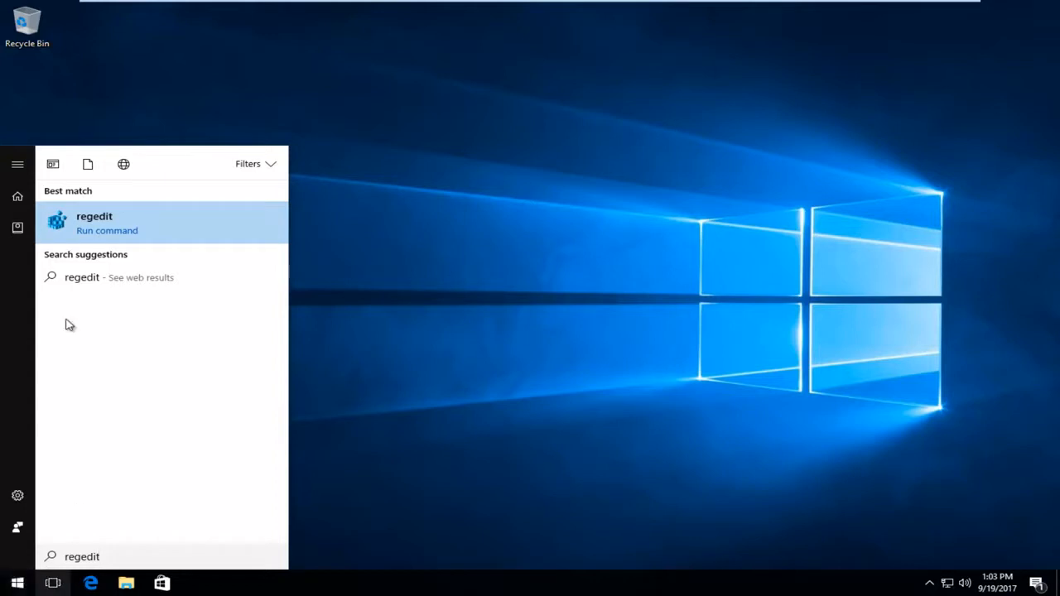
{"action": "right_click", "coordinate": [83, 226]}
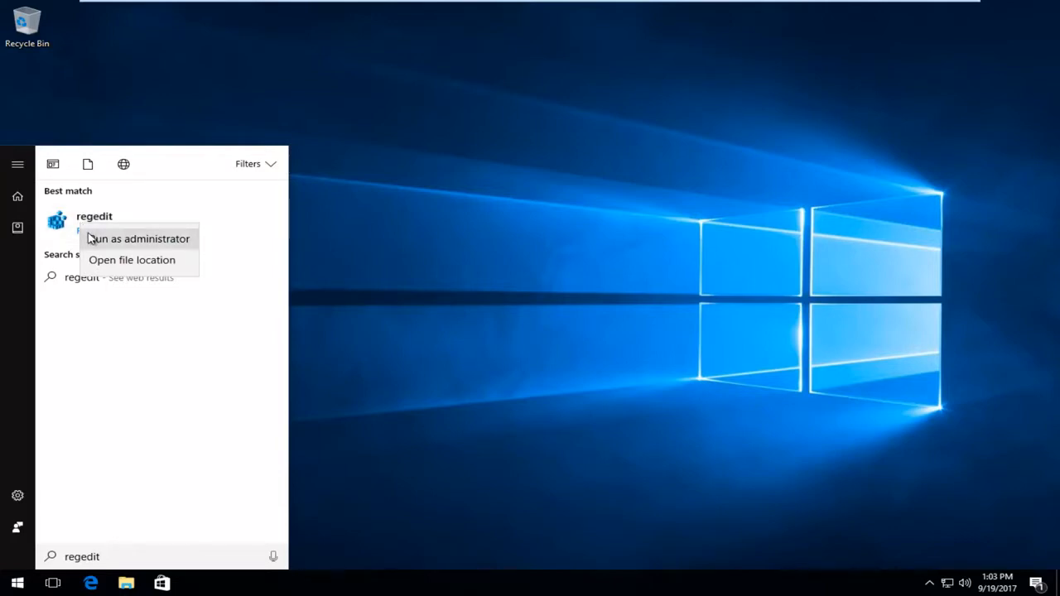
{"action": "left_click", "coordinate": [91, 237]}
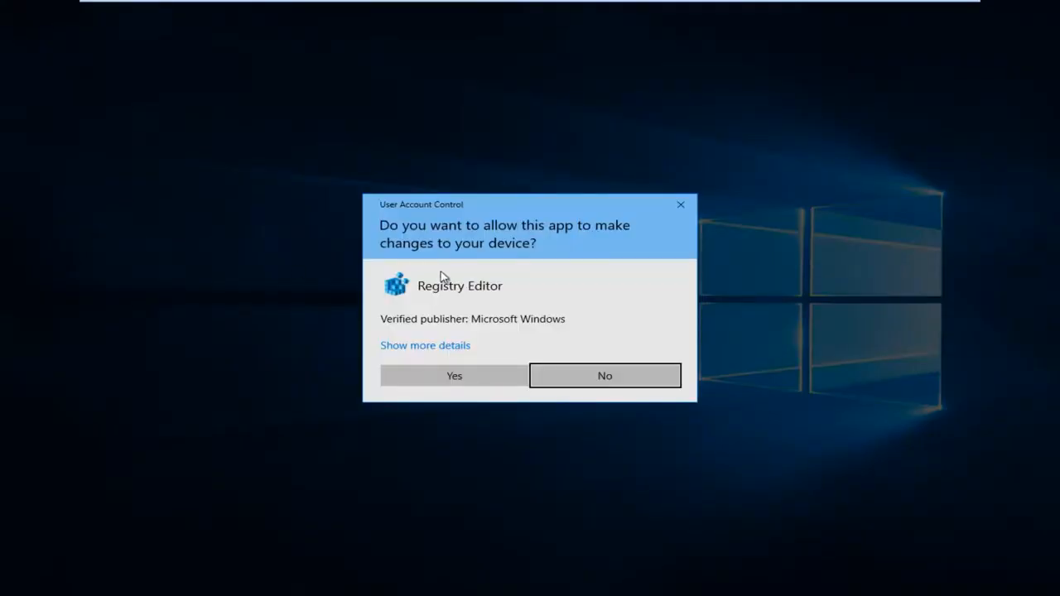
{"action": "left_click", "coordinate": [428, 383]}
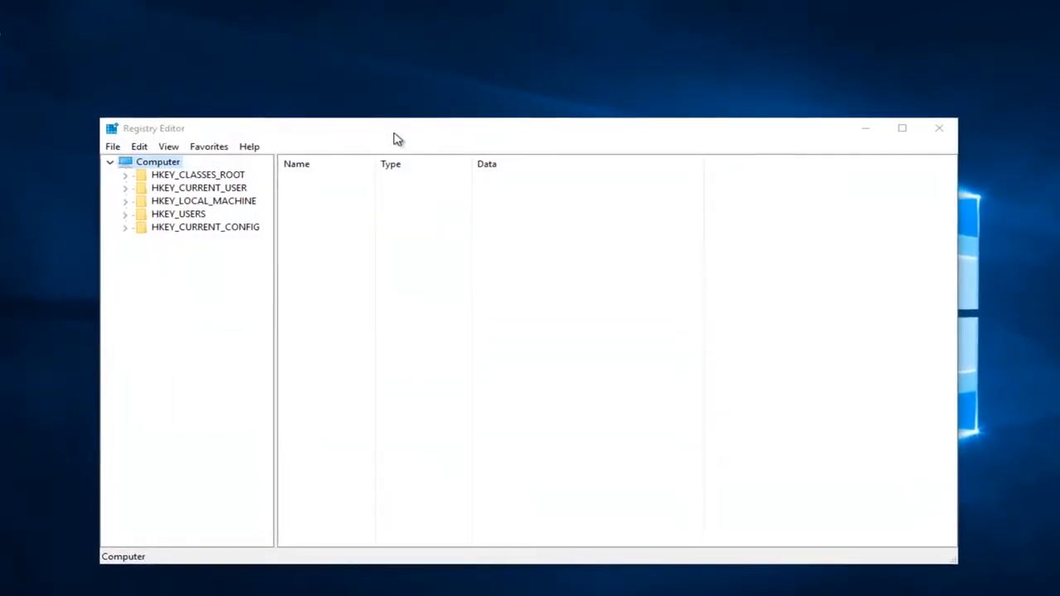
{"action": "left_click_drag", "start_coordinate": [399, 134], "coordinate": [395, 87]}
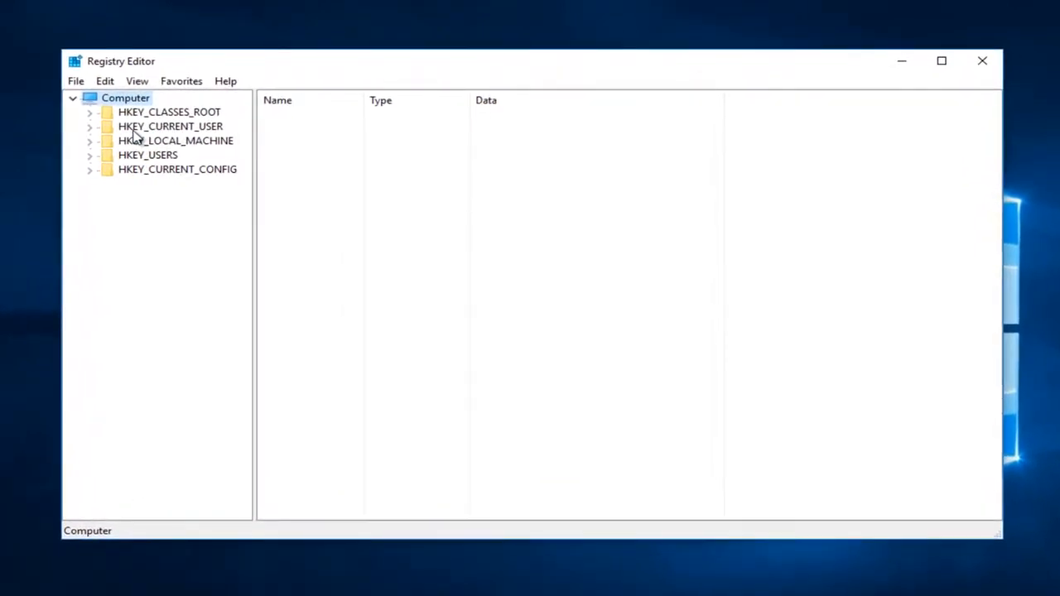
- Open the registry key HKEY_LOCAL_MACHINE\SOFTWARE\Microsoft\Windows\CurrentVersion\Explorer, widening the key tree for readable names
{"action": "left_click", "coordinate": [88, 143]}
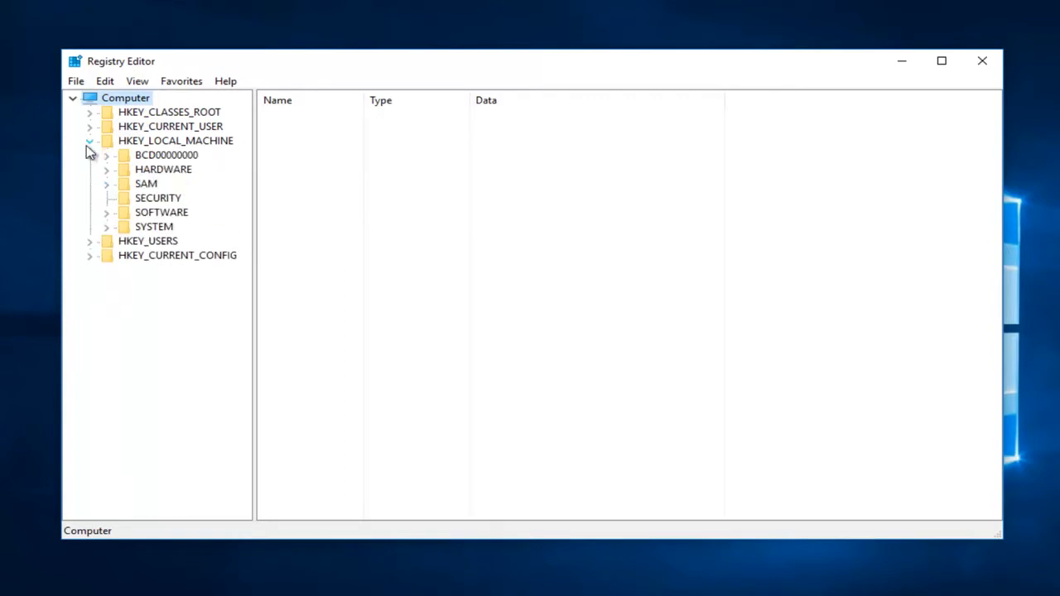
{"action": "left_click", "coordinate": [105, 215]}
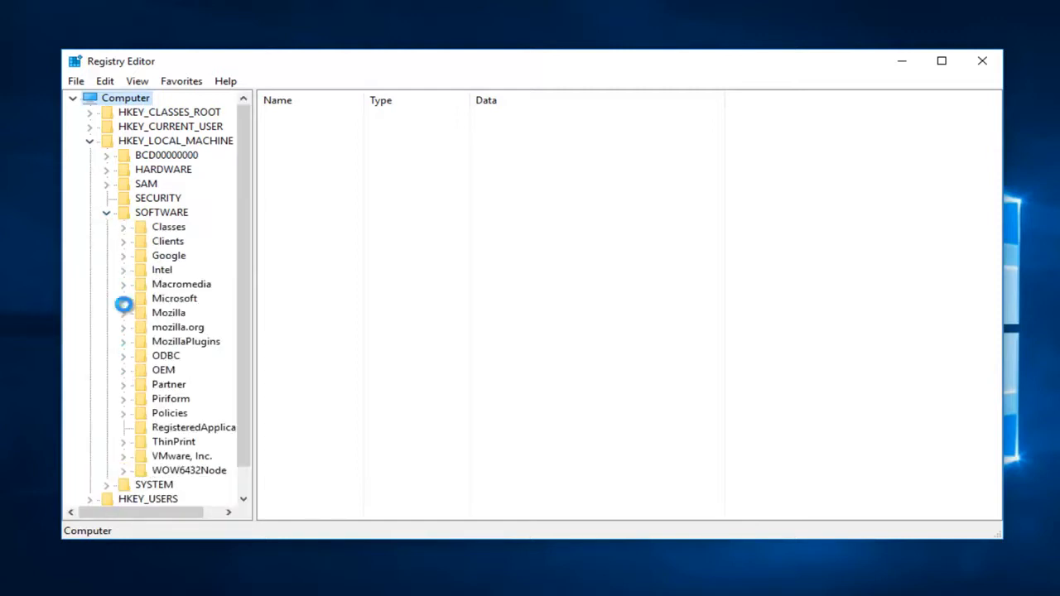
{"action": "left_click", "coordinate": [123, 299]}
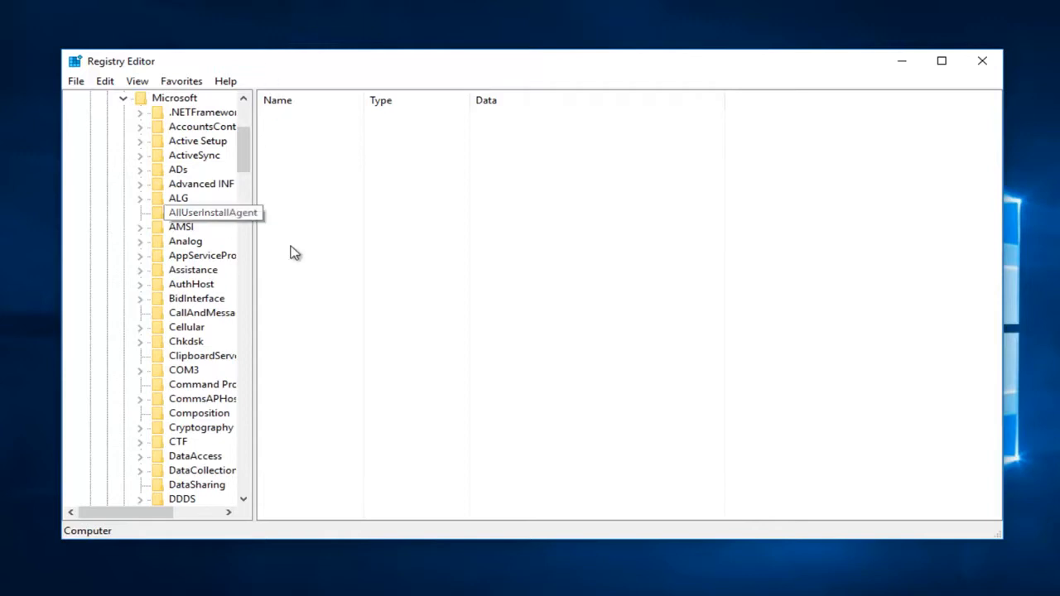
{"action": "left_click_drag", "start_coordinate": [253, 256], "coordinate": [362, 247]}
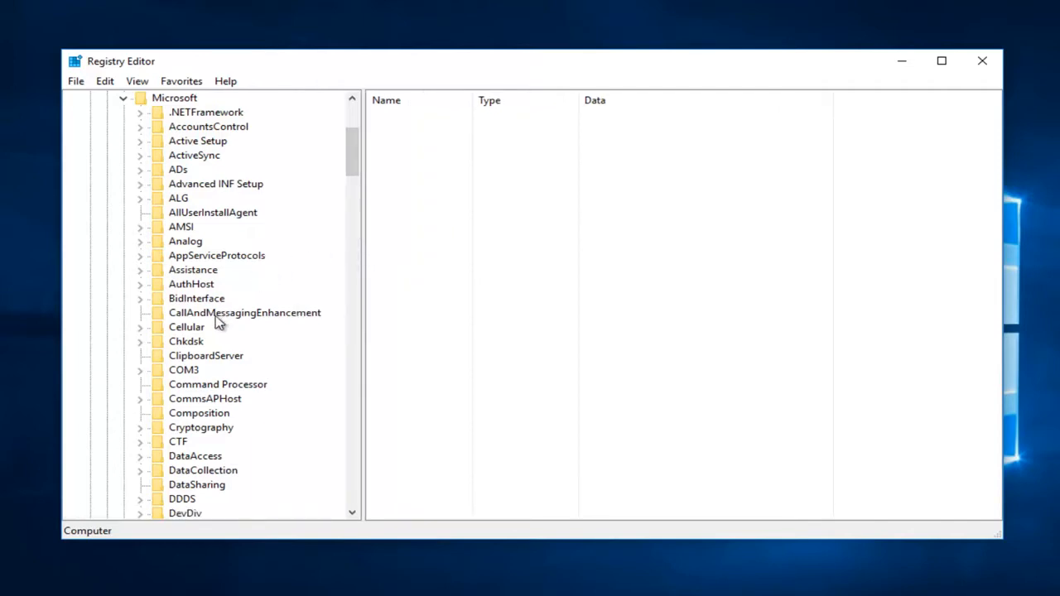
{"action": "scroll", "coordinate": [217, 321], "scroll_direction": "down", "scroll_amount": 20}
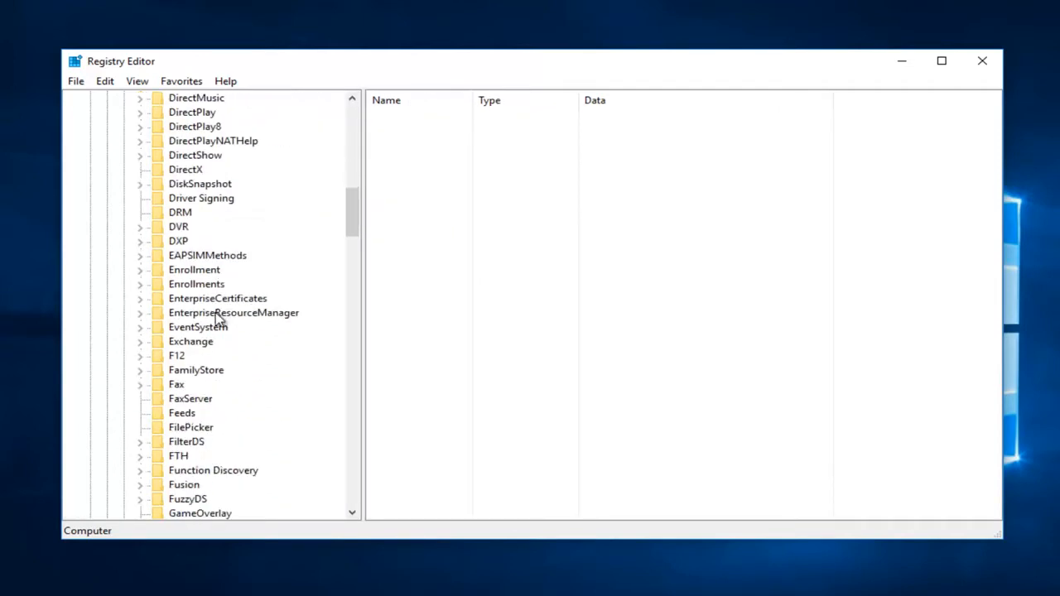
{"action": "scroll", "coordinate": [217, 319], "scroll_direction": "down", "scroll_amount": 20}
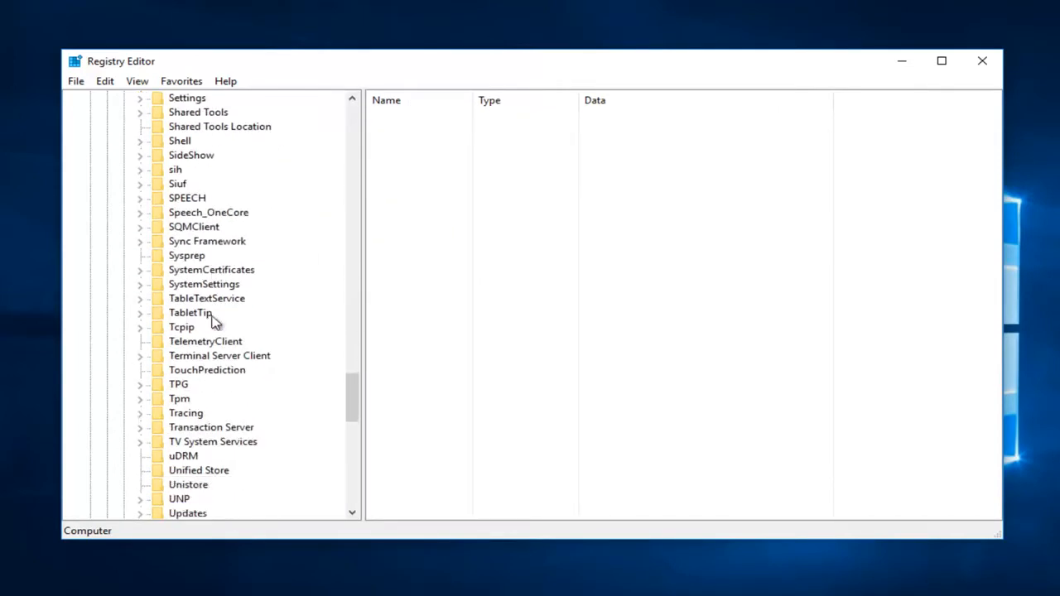
{"action": "left_click", "coordinate": [138, 456]}
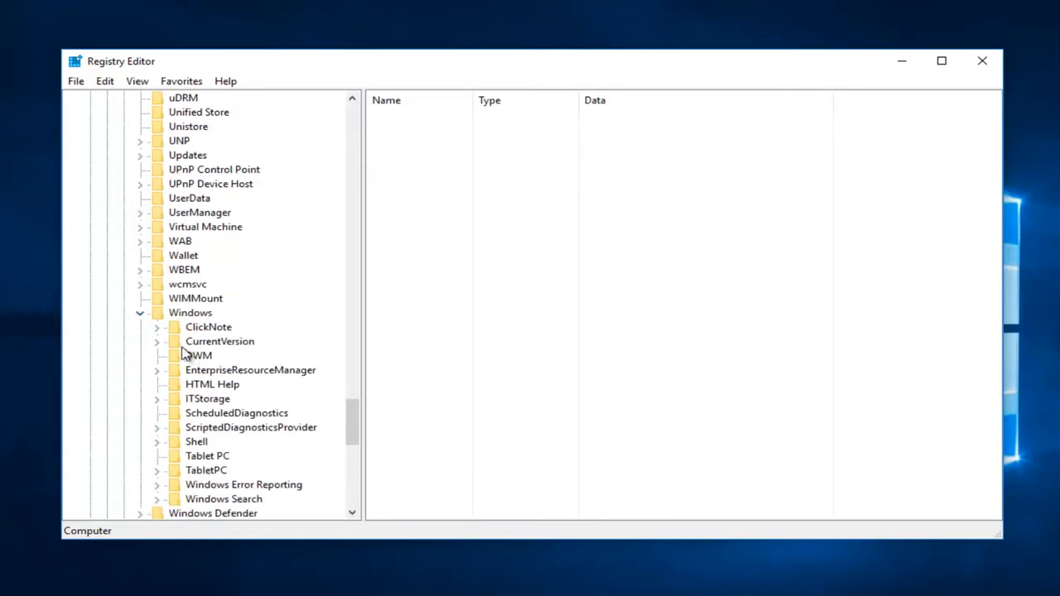
{"action": "left_click", "coordinate": [156, 341]}
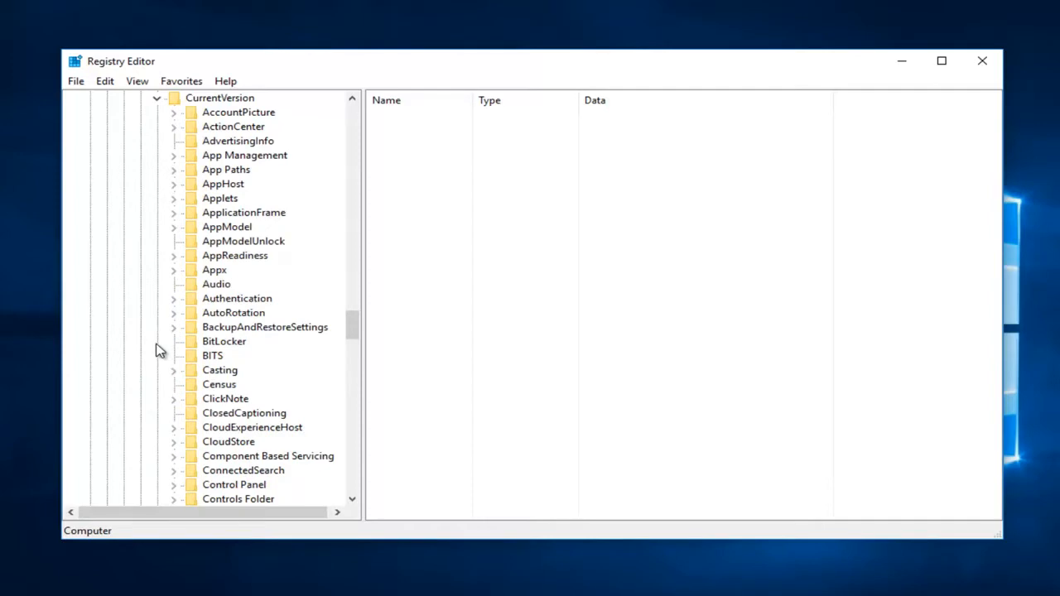
{"action": "scroll", "coordinate": [206, 343], "scroll_direction": "down", "scroll_amount": 6}
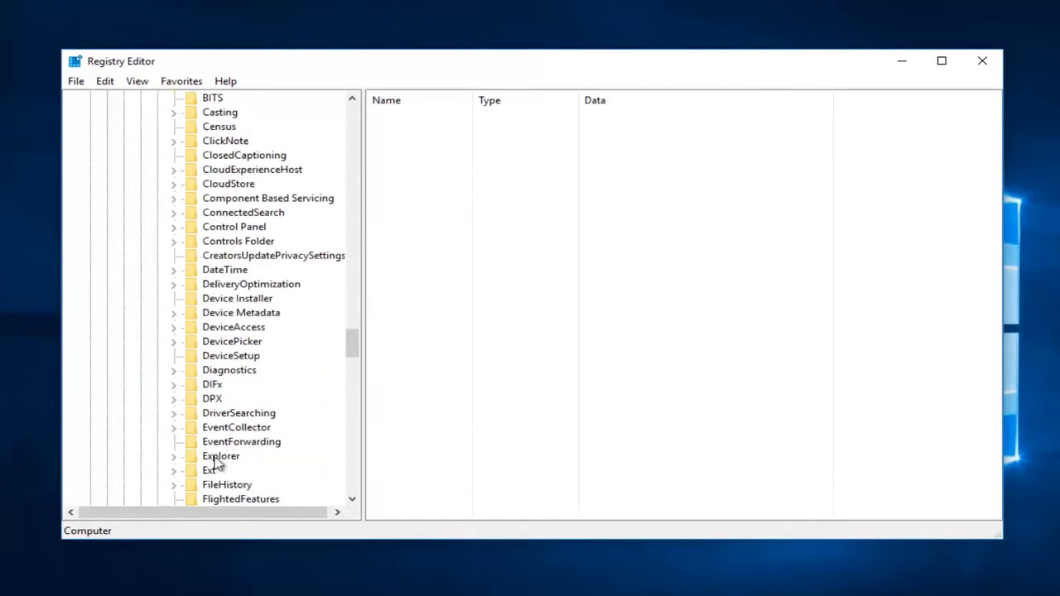
{"action": "left_click", "coordinate": [220, 457]}
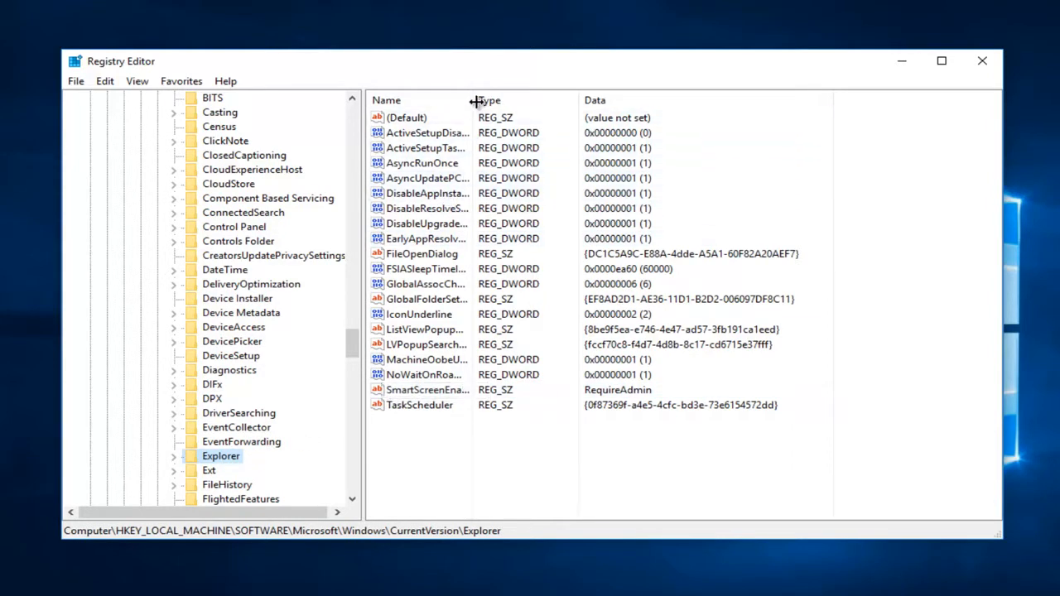
- Widen the value name column, set the SmartScreenEnabled string's data to Off, and close the Registry Editor
{"action": "left_click_drag", "start_coordinate": [475, 99], "coordinate": [515, 96]}
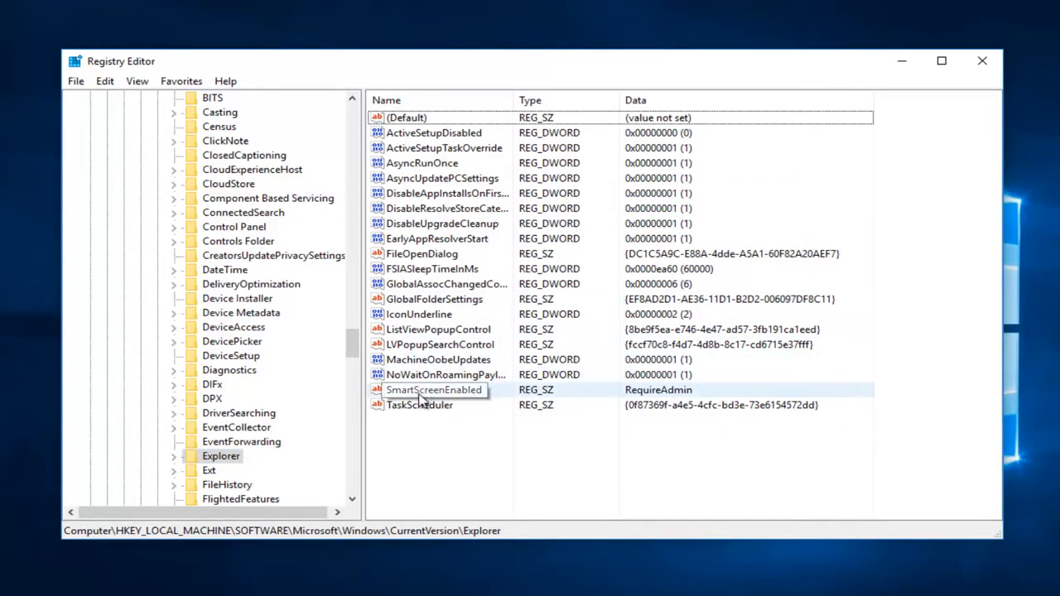
{"action": "right_click", "coordinate": [469, 392]}
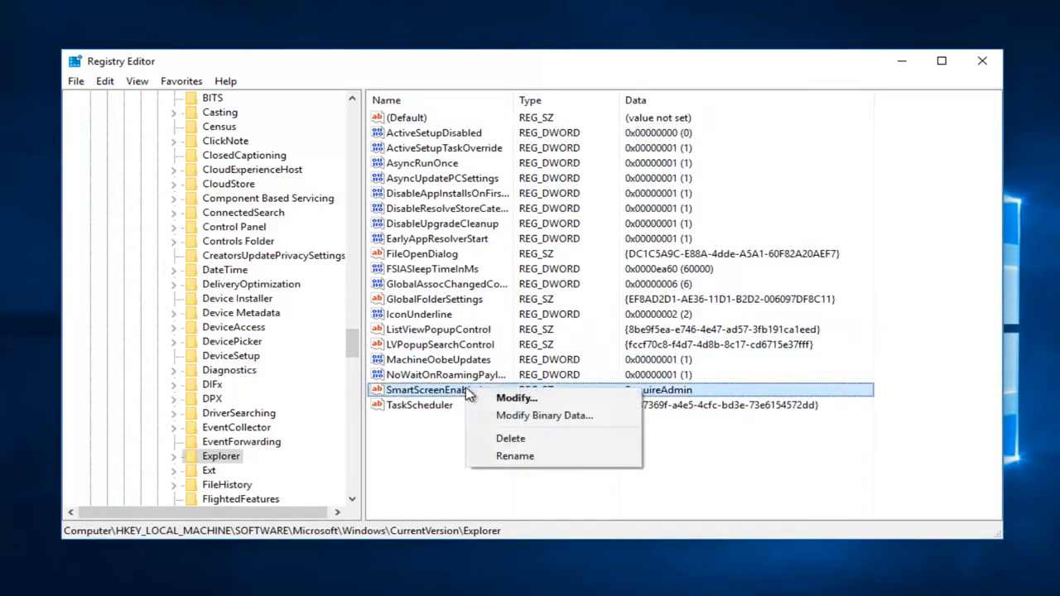
{"action": "left_click", "coordinate": [506, 400]}
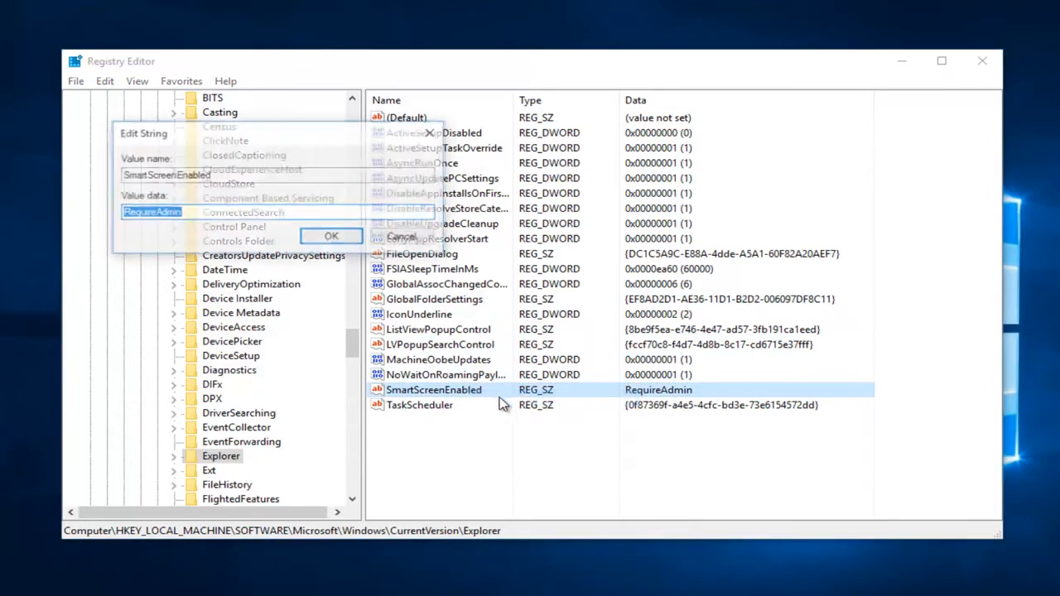
{"action": "left_click_drag", "start_coordinate": [253, 138], "coordinate": [454, 195]}
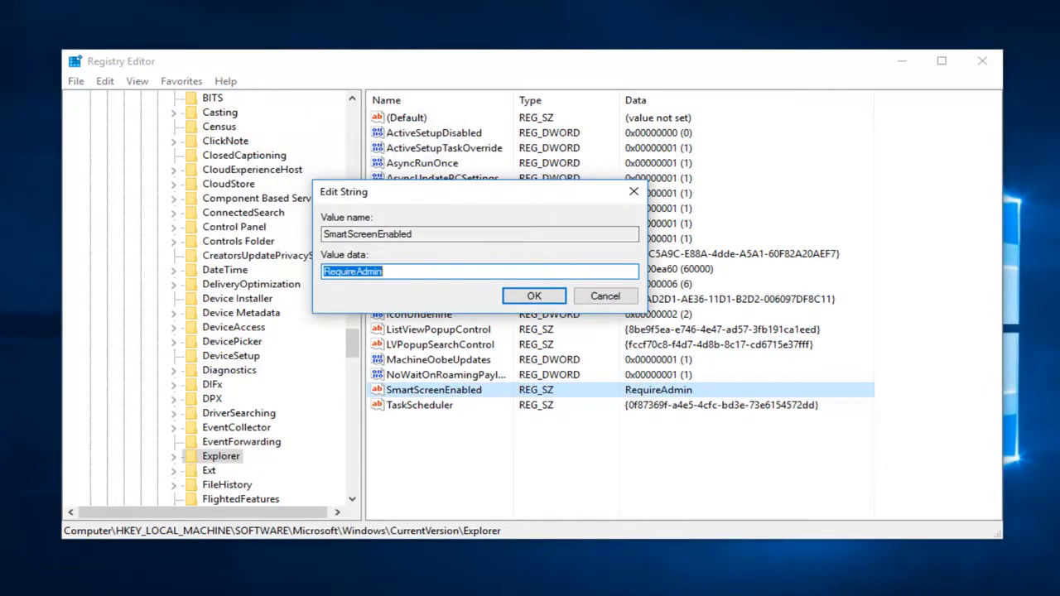
{"action": "type", "text": "Off"}
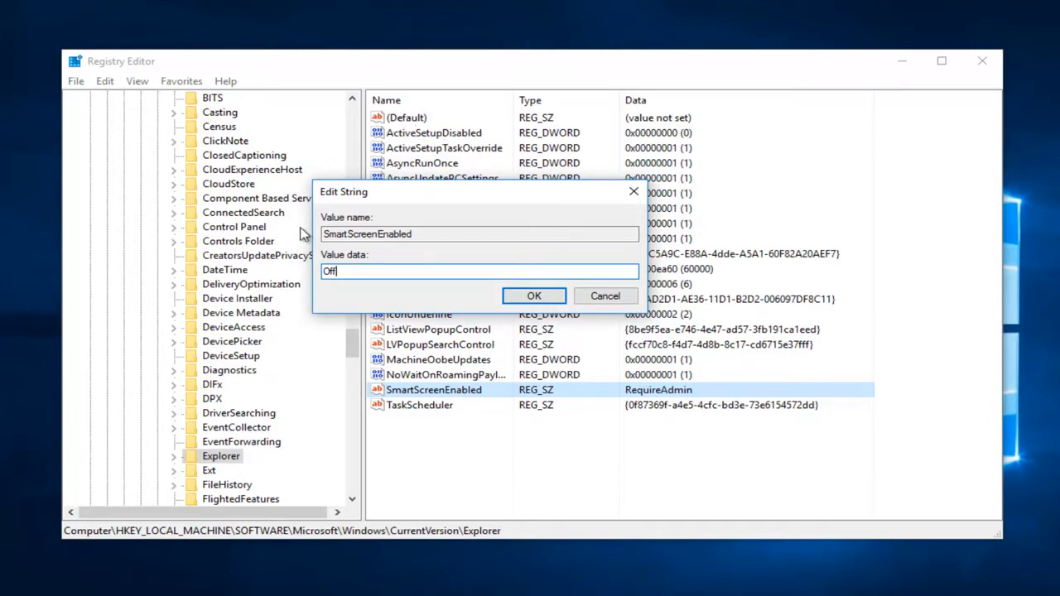
{"action": "left_click", "coordinate": [531, 297]}
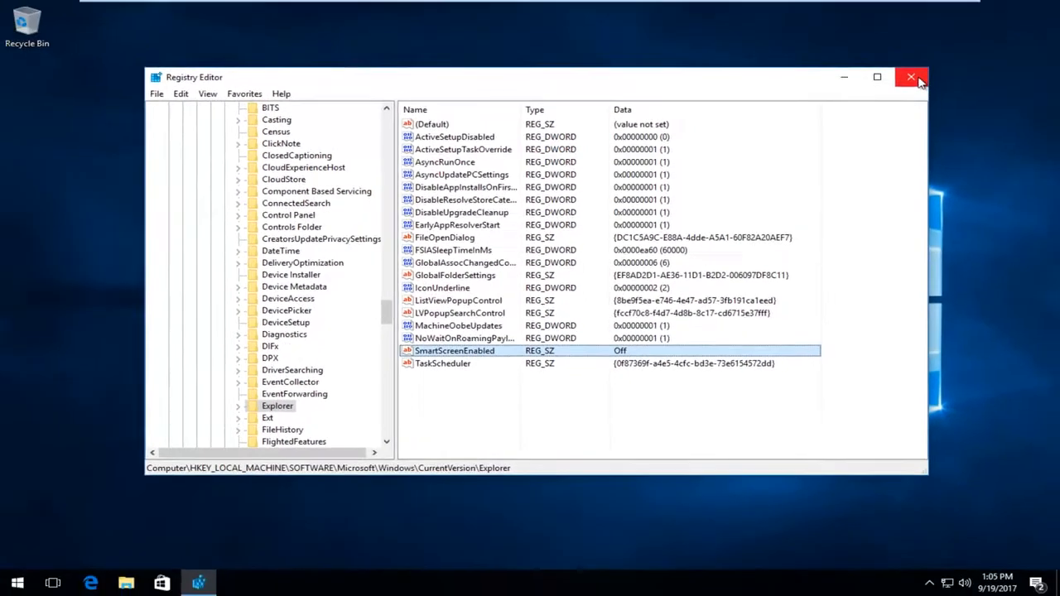
{"action": "left_click", "coordinate": [914, 78]}
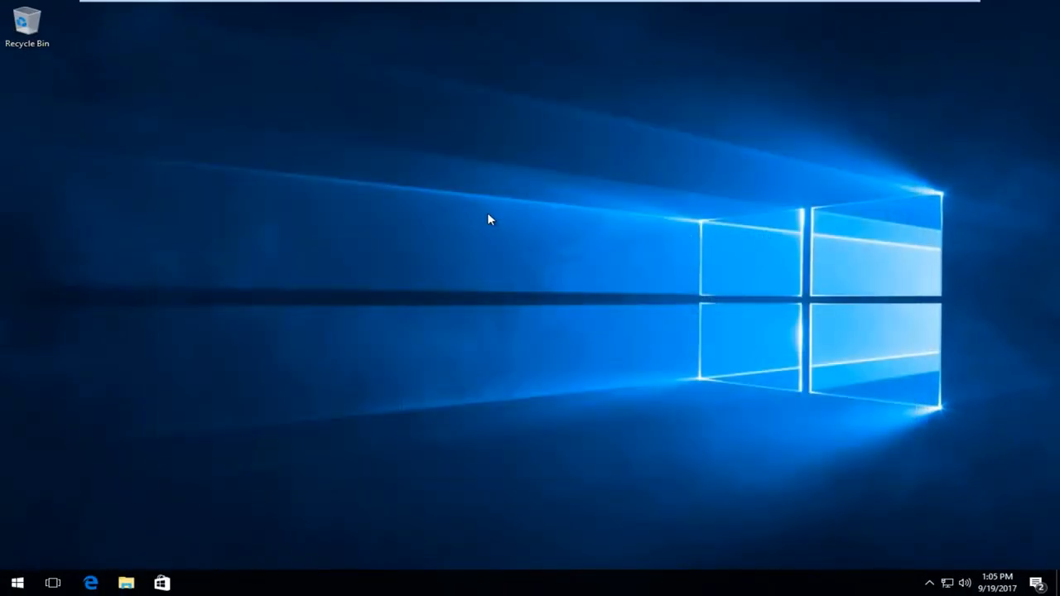